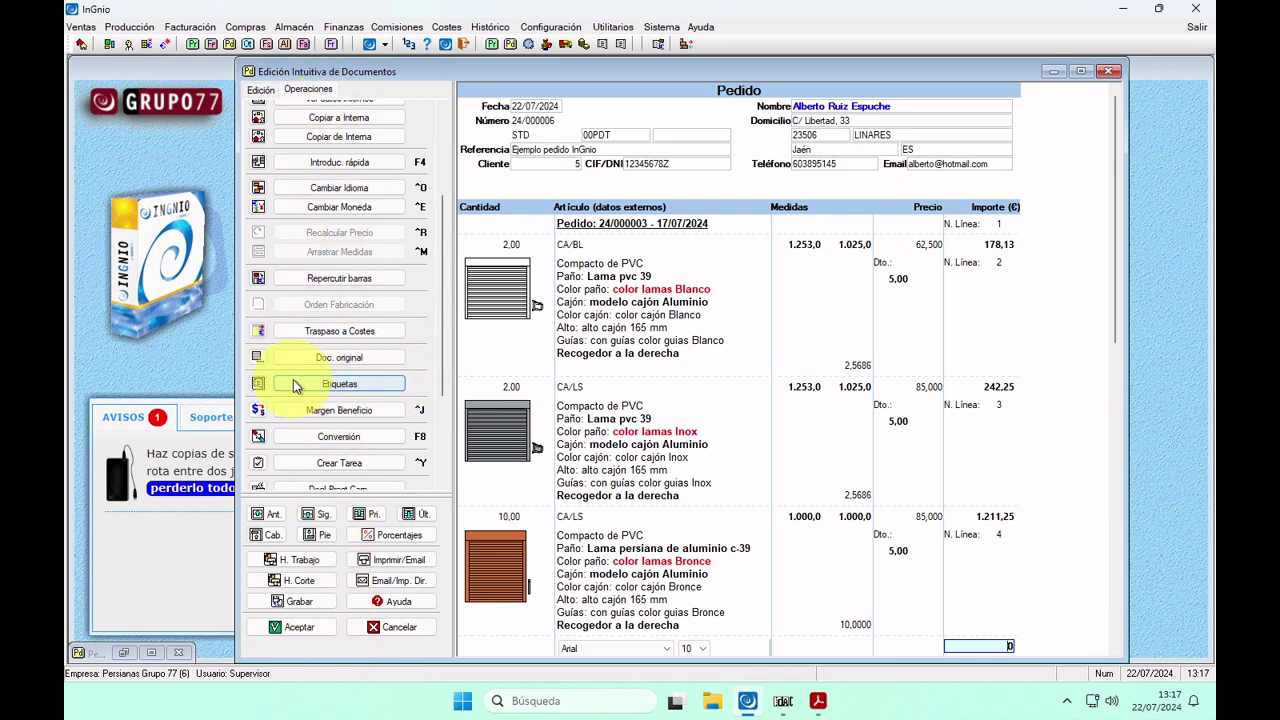
- Add a free-amount line described as "Sustitución motor garantía" with an amount of 80 to the order, and view the undo options
left_click(387, 385)
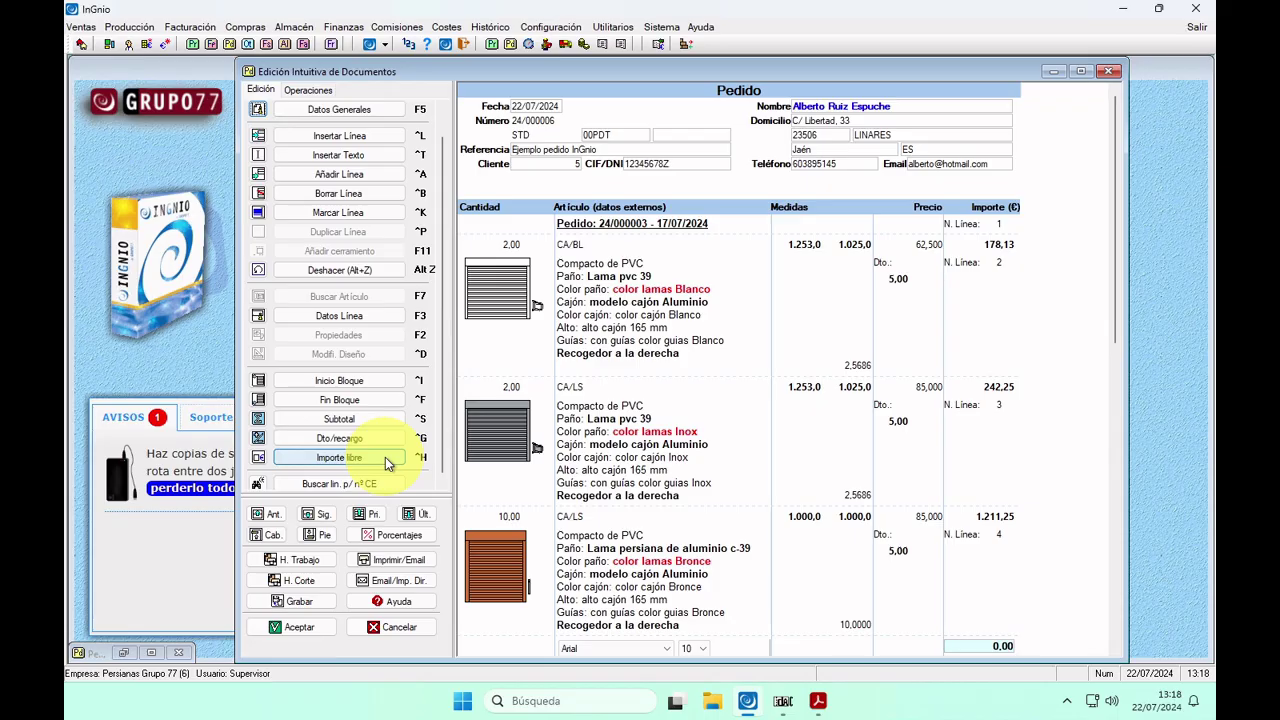
left_click(385, 457)
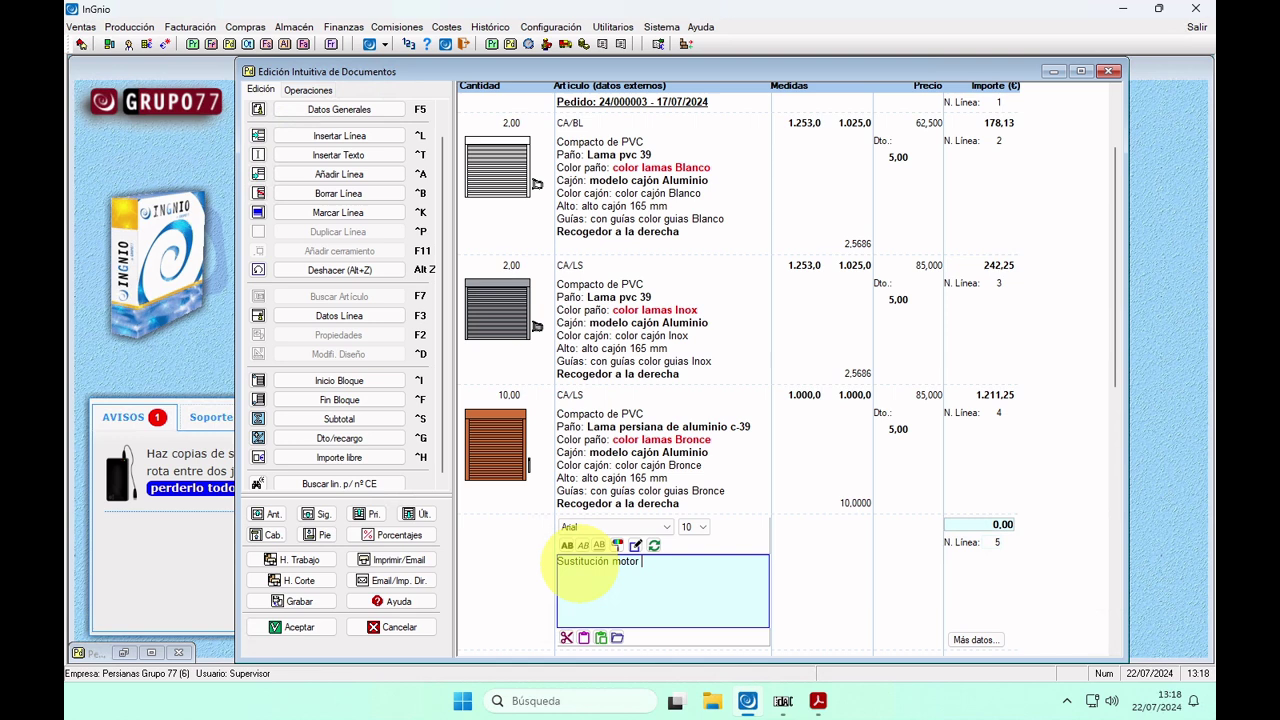
left_click(968, 549)
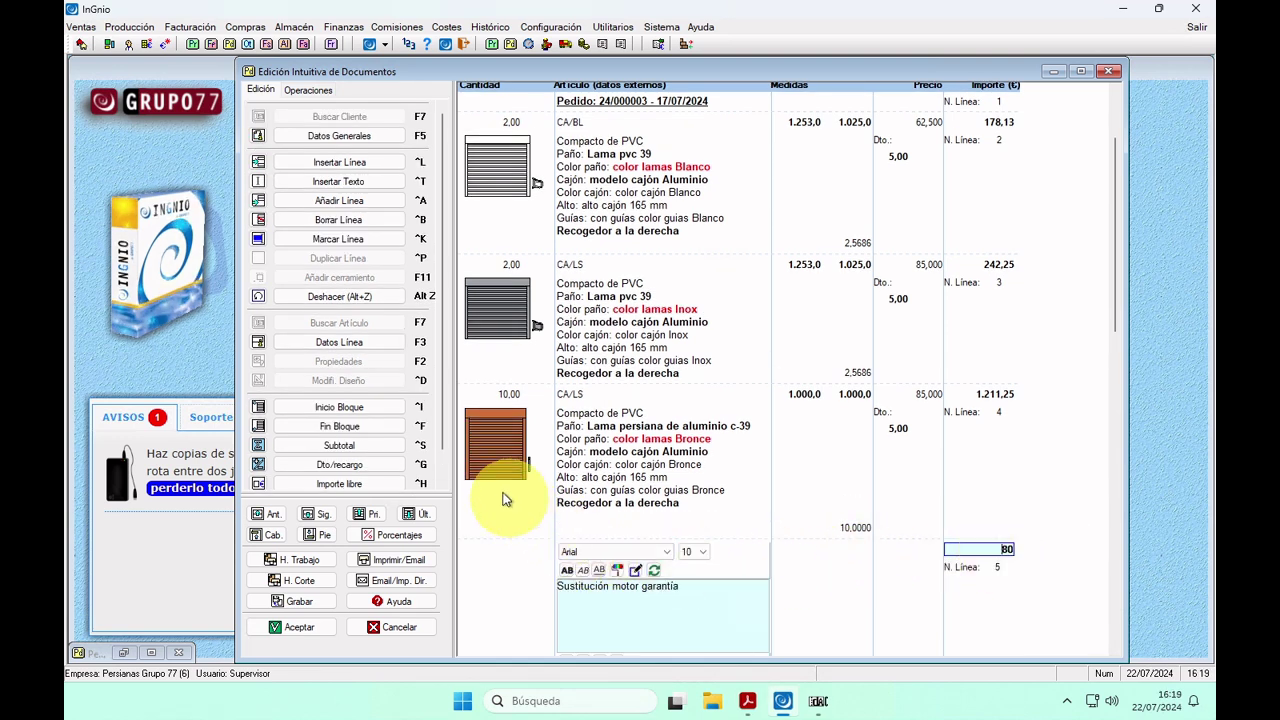
left_click(379, 298)
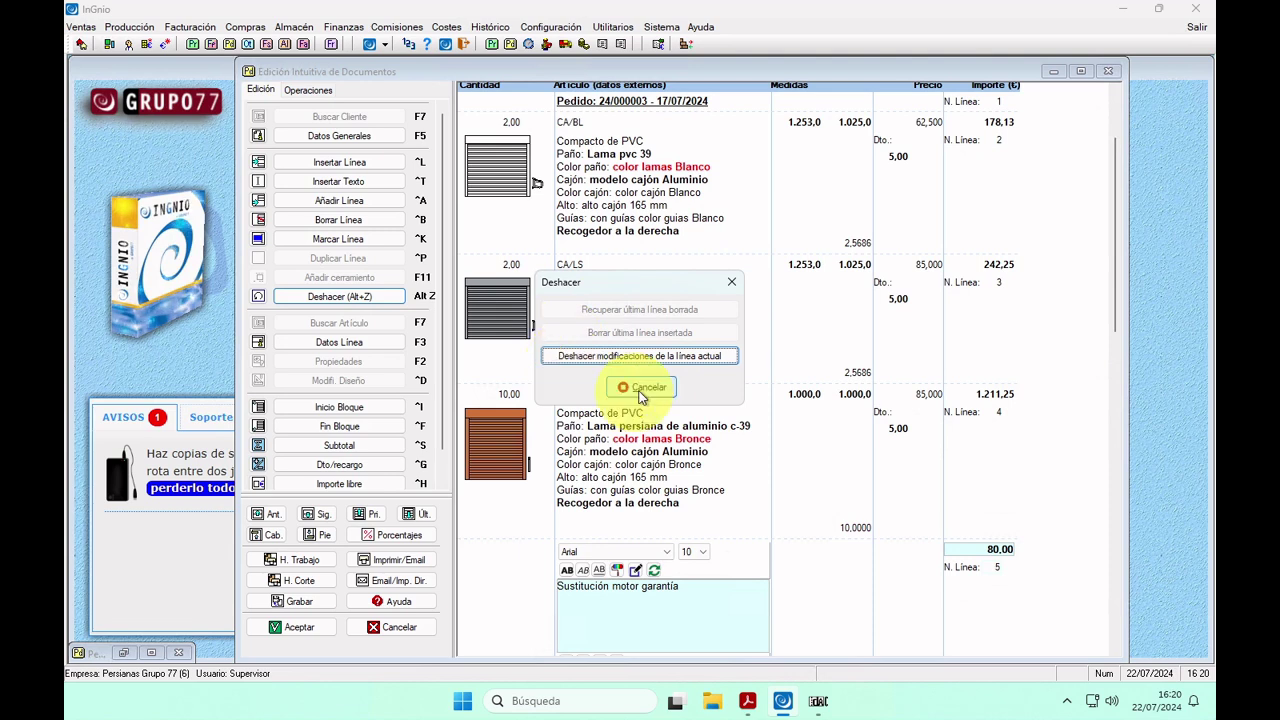
left_click(640, 388)
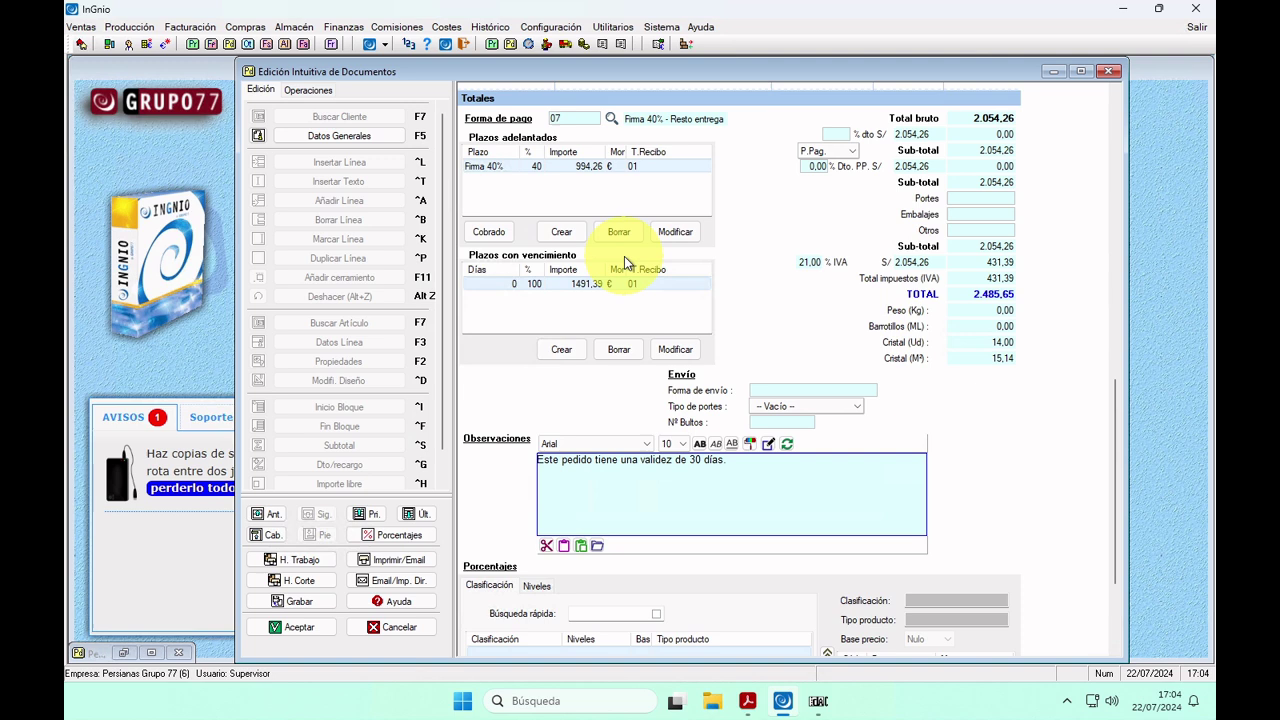
- Change the order's advance payment term "Firma 40%" to an amount of 1.000,00 €, calculated by amount
left_click(580, 118)
left_click(673, 232)
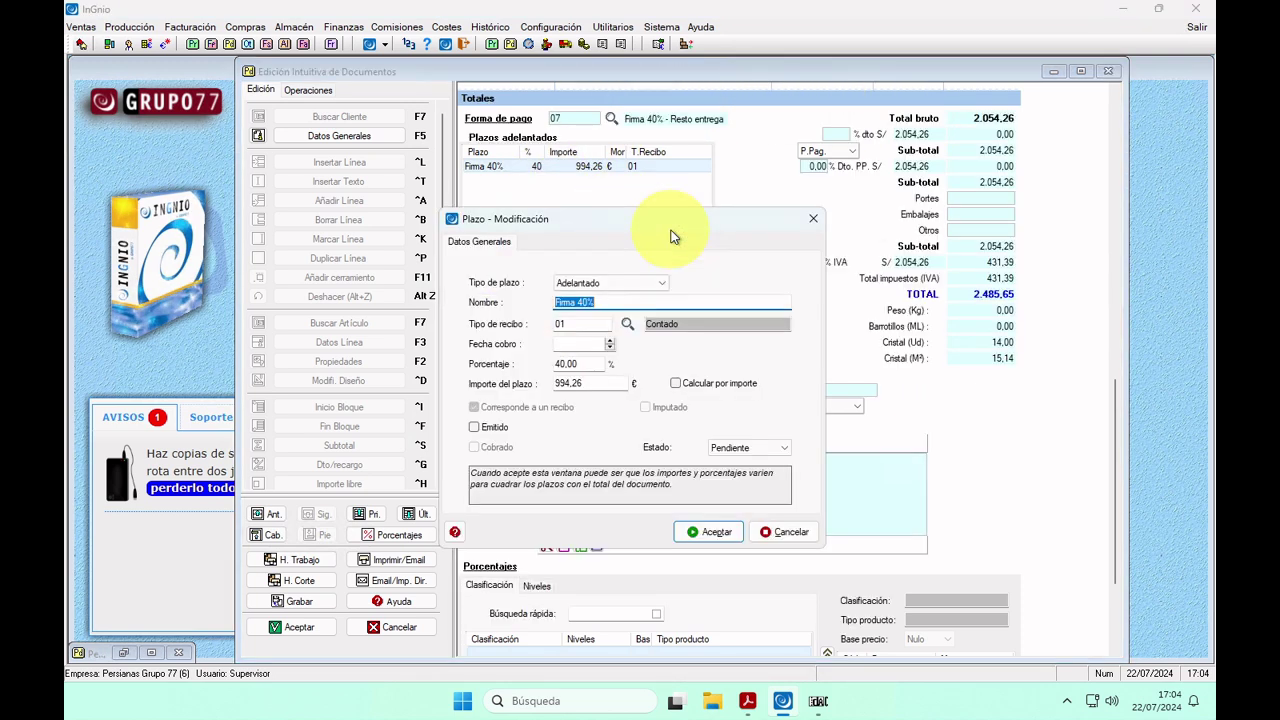
left_click(588, 383)
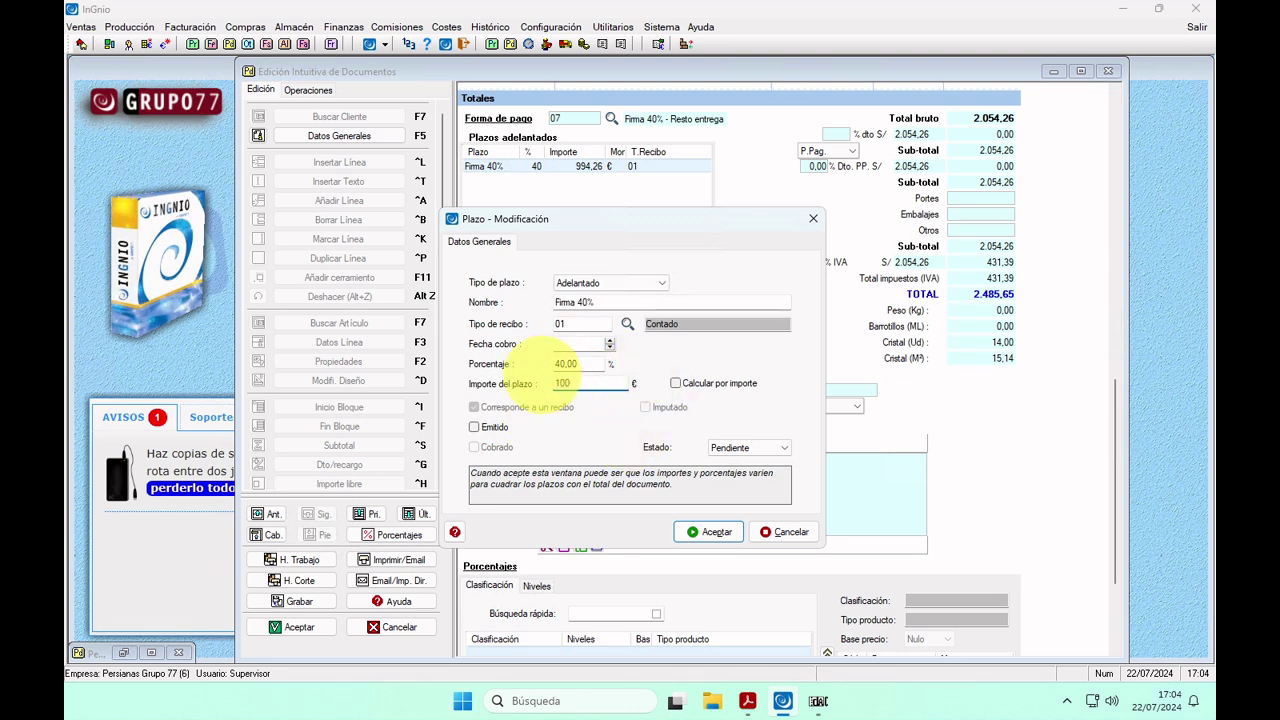
key("Tab")
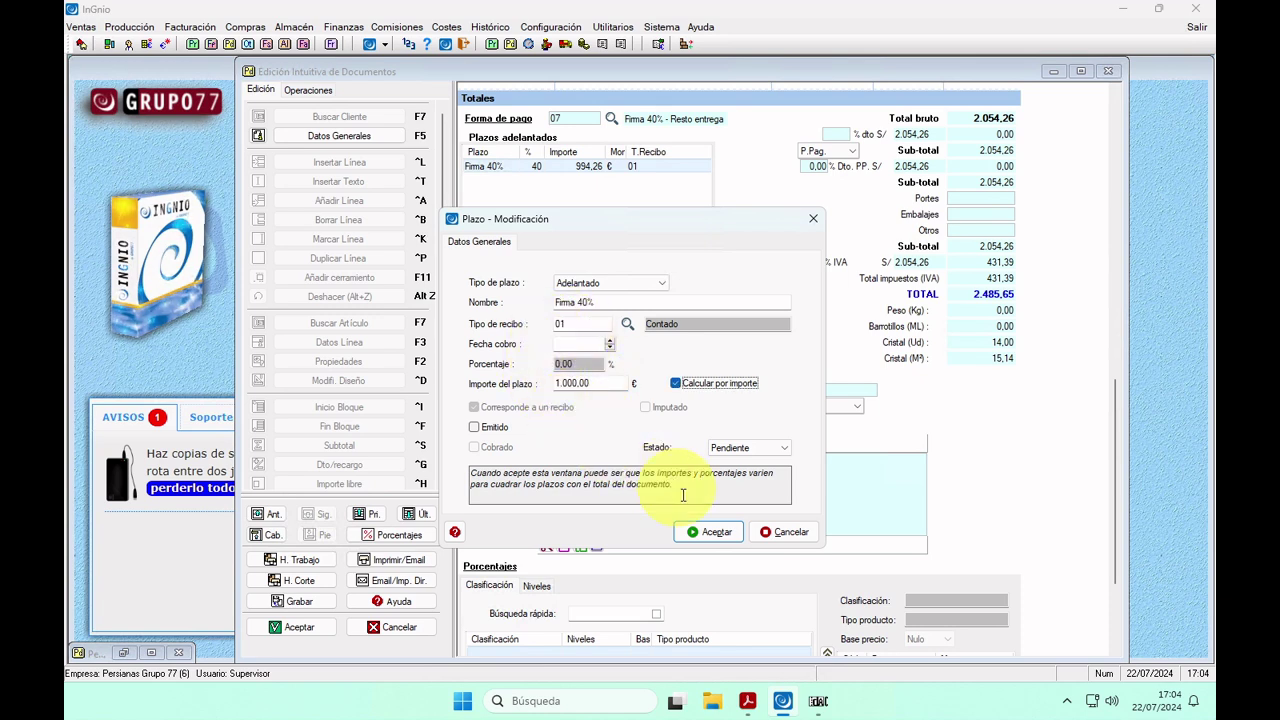
left_click(698, 532)
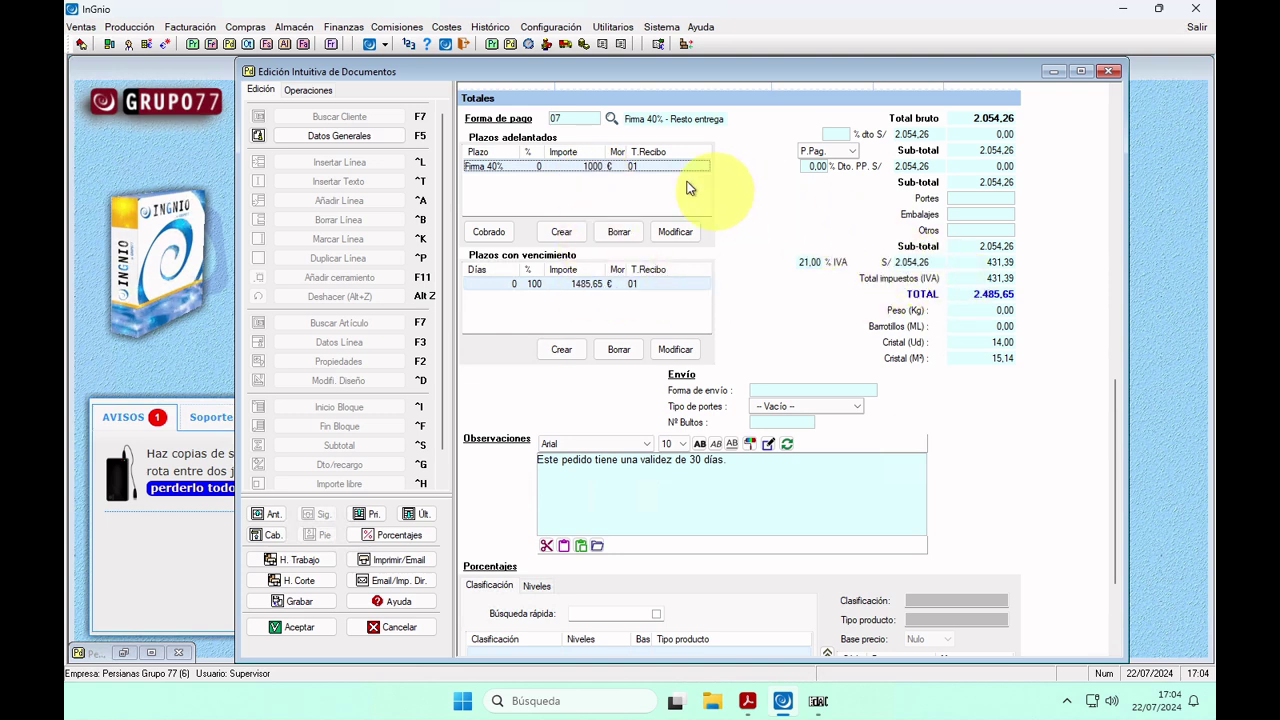
- Add the line "Ejemplo observaciones InGnio" to the order's remarks and make the word "InGnio" bold
left_click(482, 228)
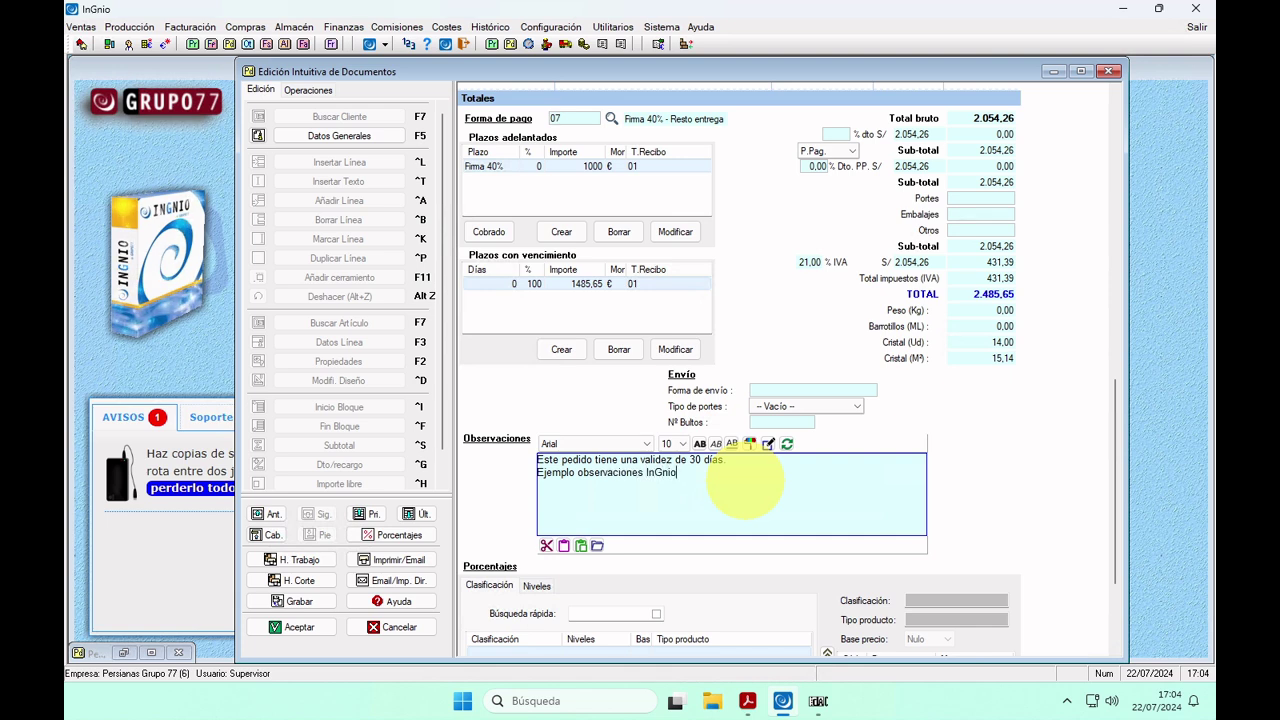
left_click_drag(700, 473, 647, 473)
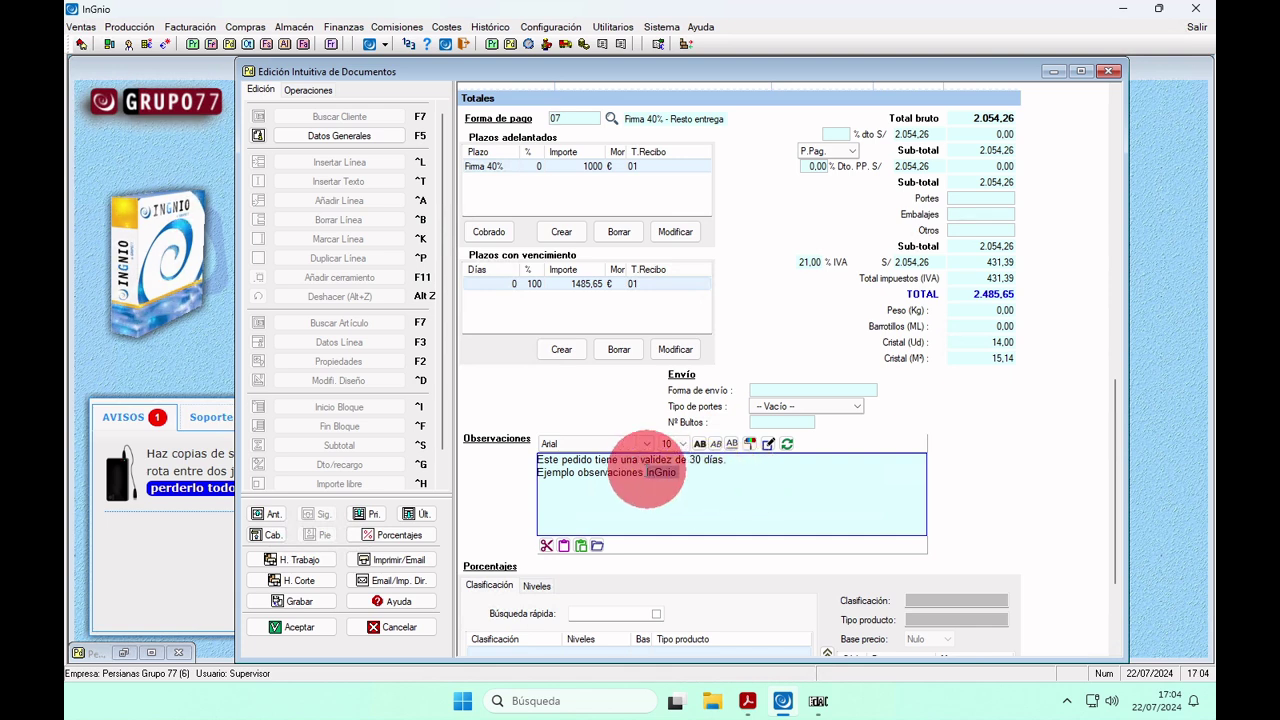
left_click(699, 443)
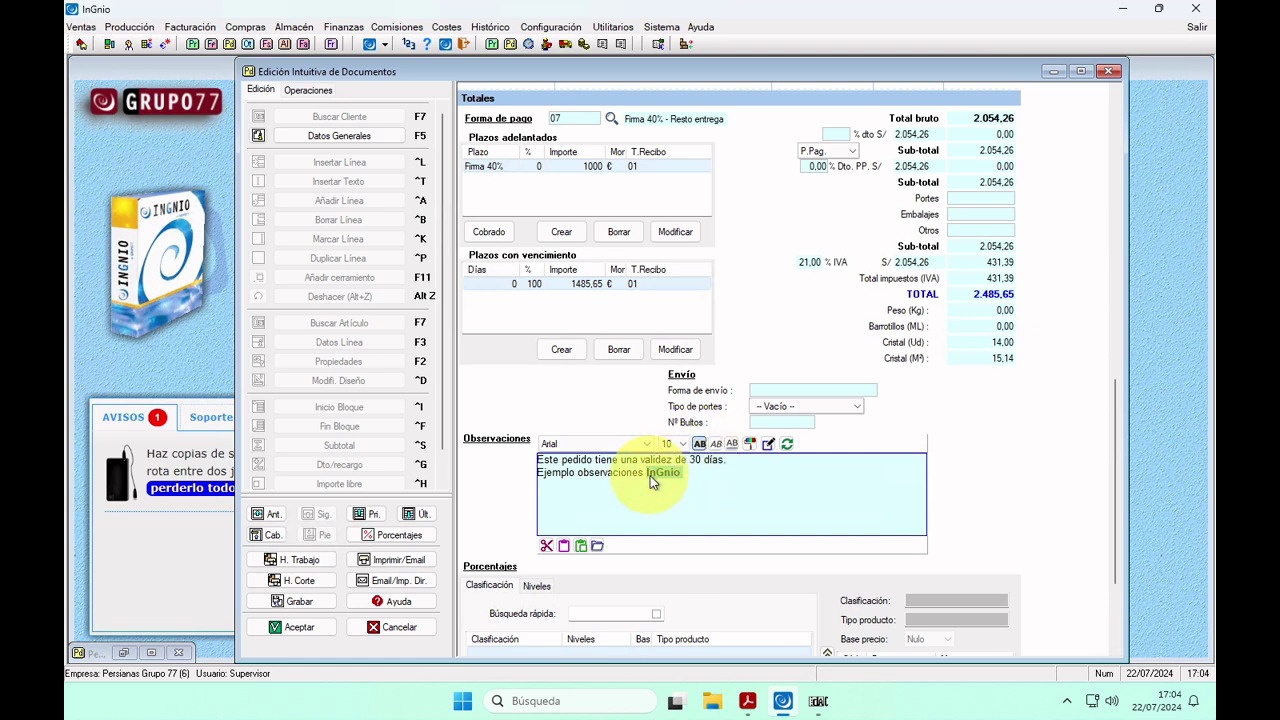
- Open the document conversion for the current order
left_click(329, 87)
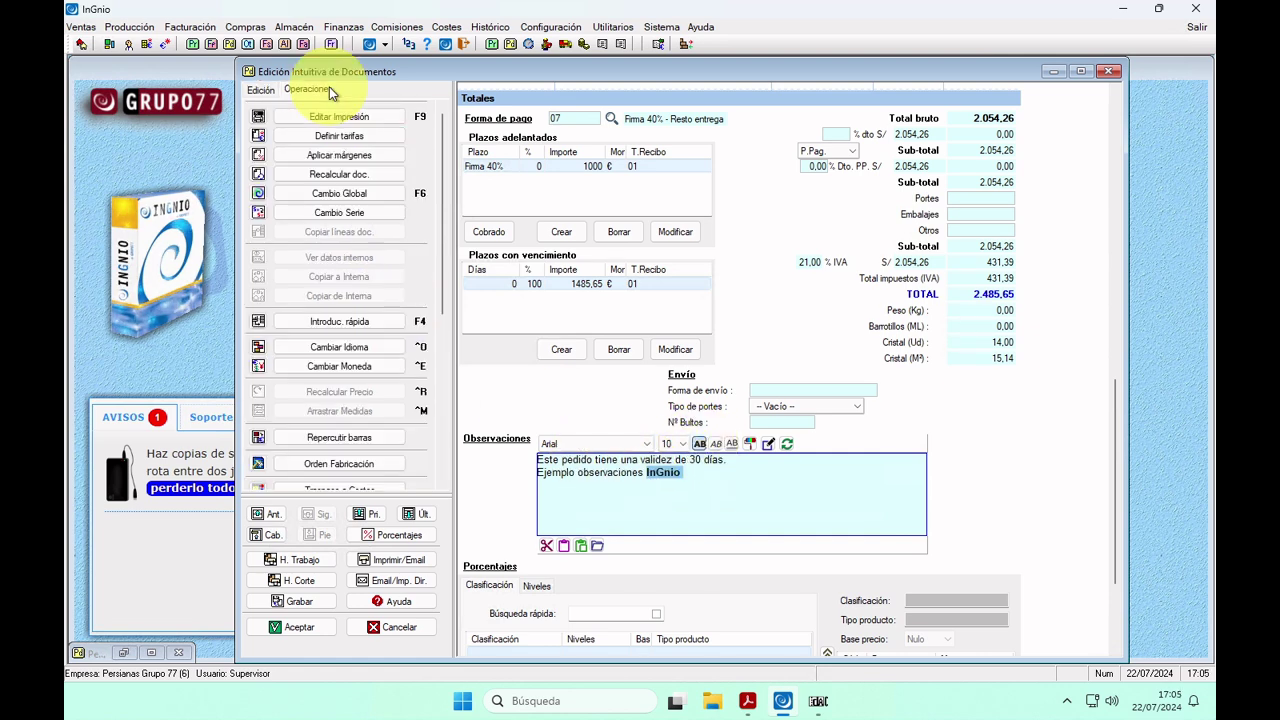
left_click(443, 435)
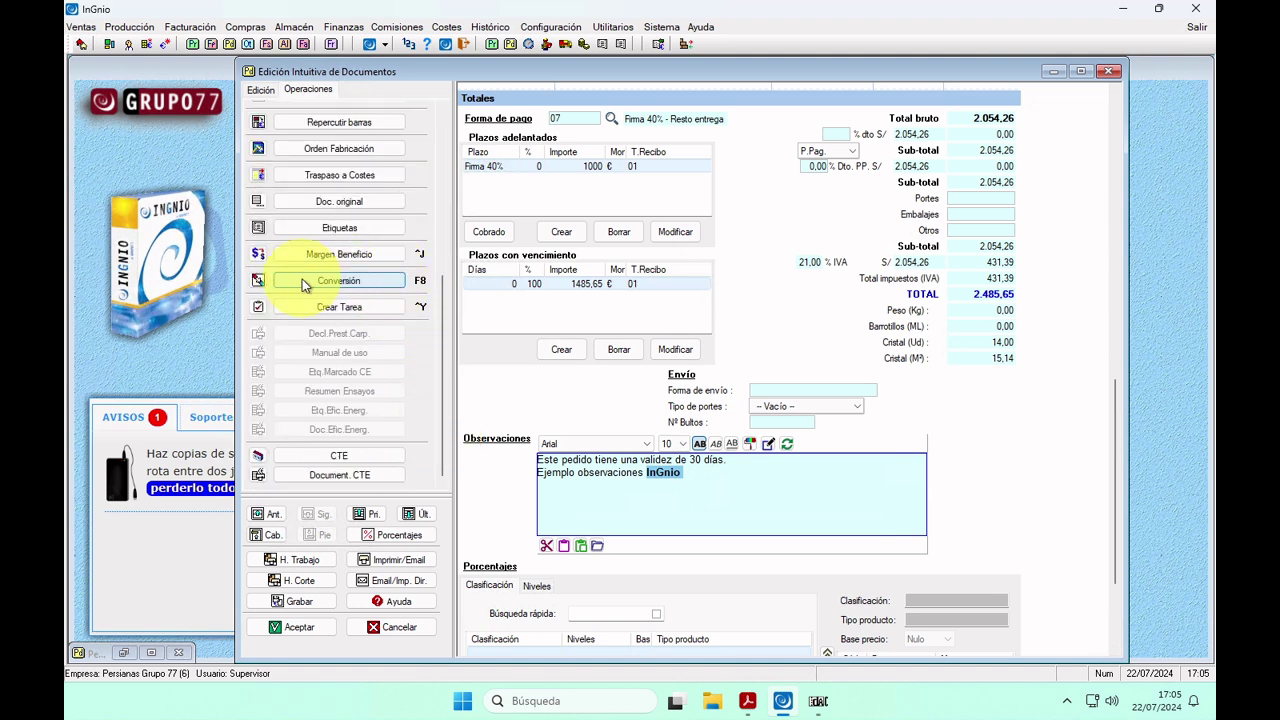
left_click(378, 279)
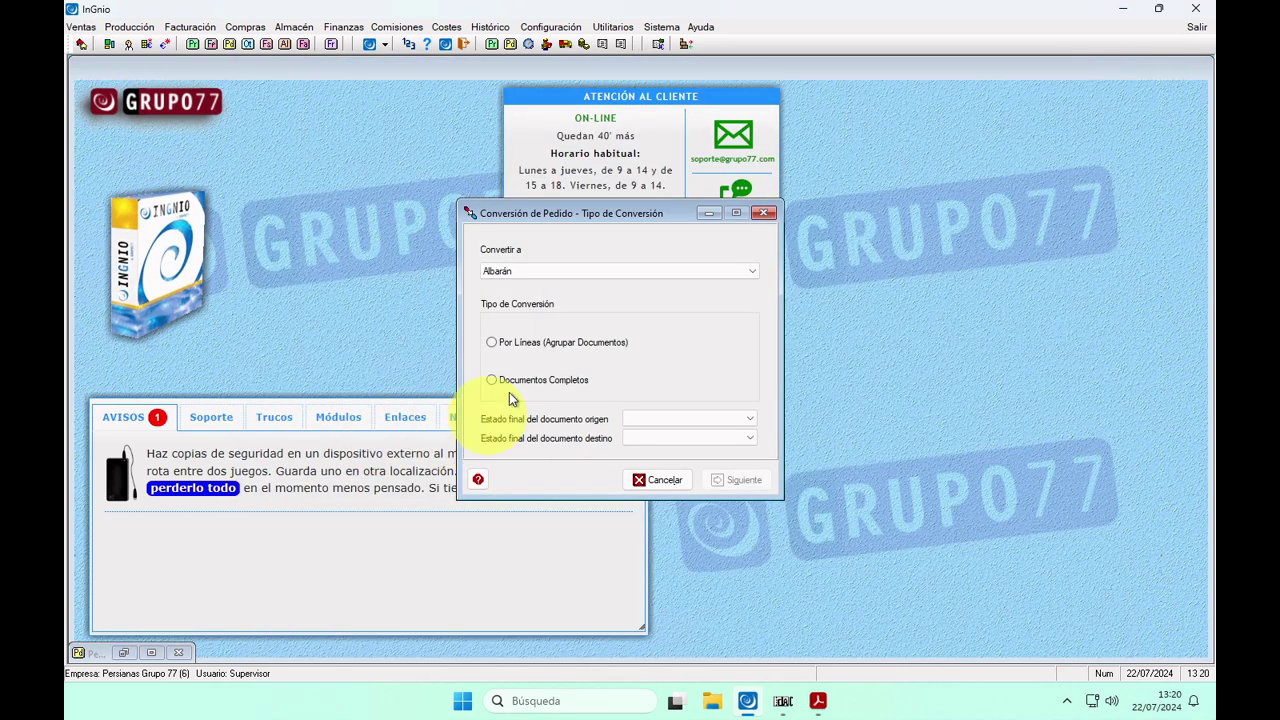
- Set the order conversion to target Albarán, using the Por Líneas (Agrupar Documentos) type
left_click(496, 273)
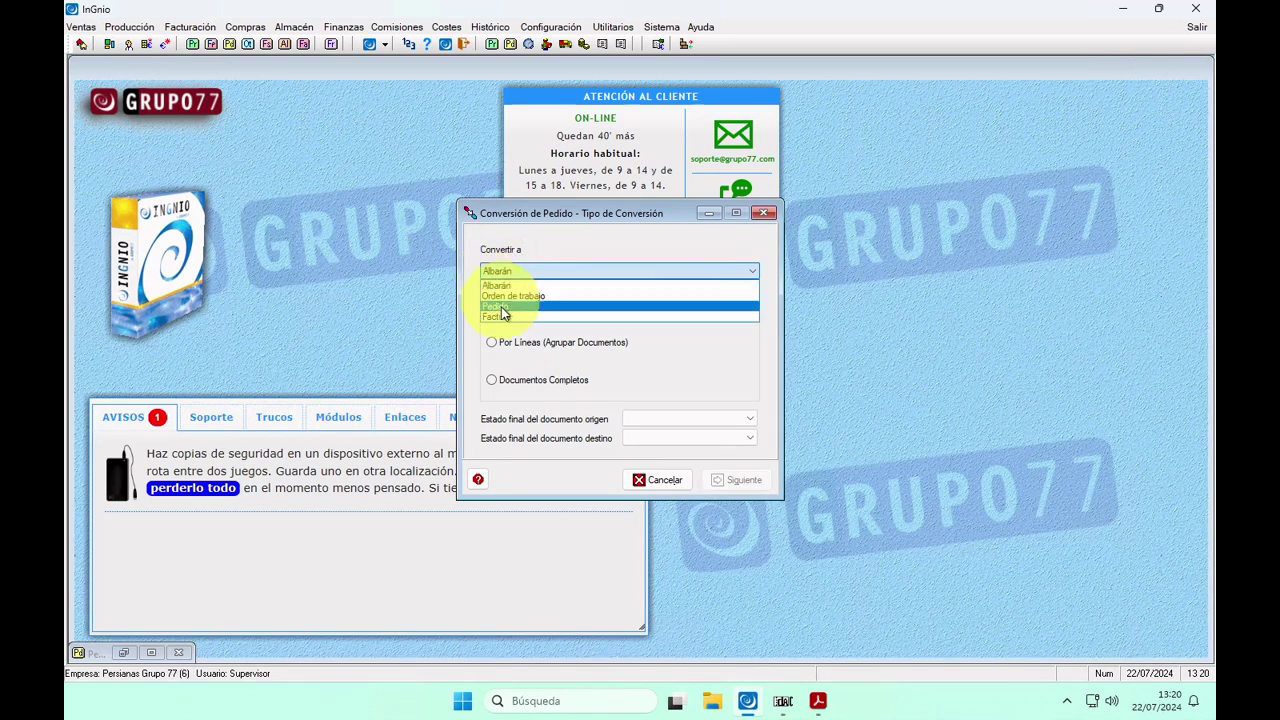
left_click(497, 286)
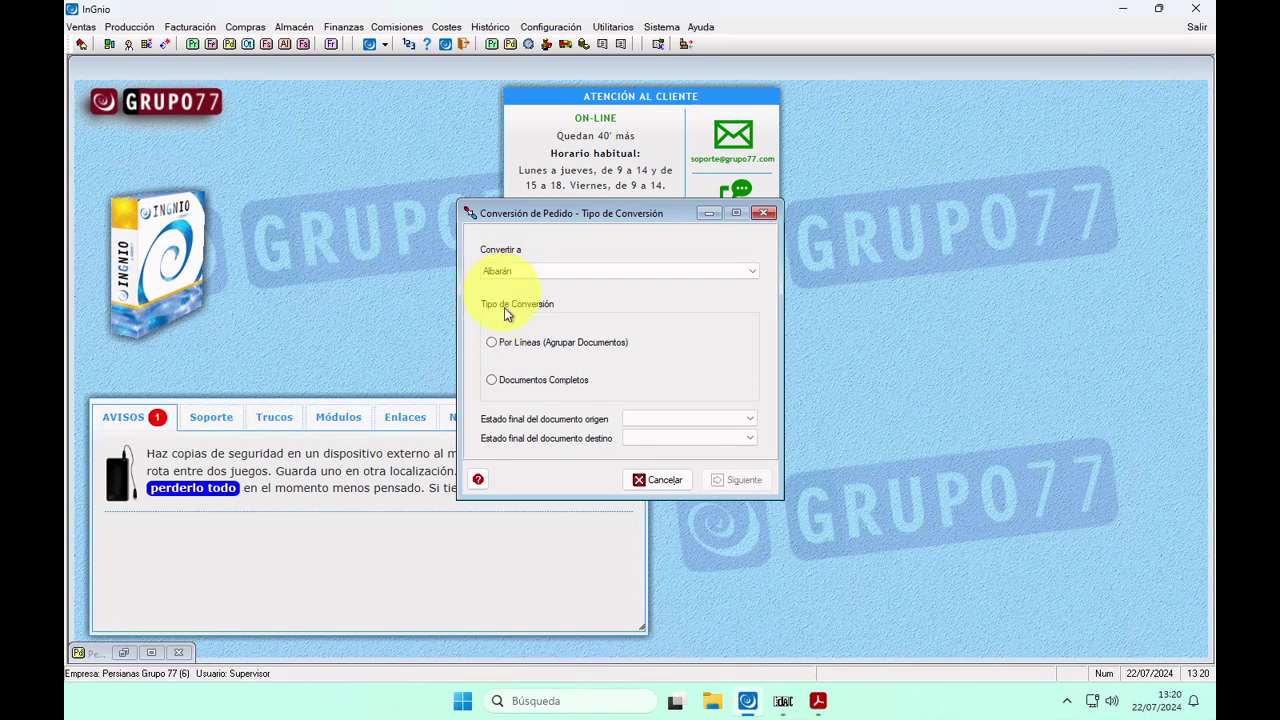
left_click(502, 344)
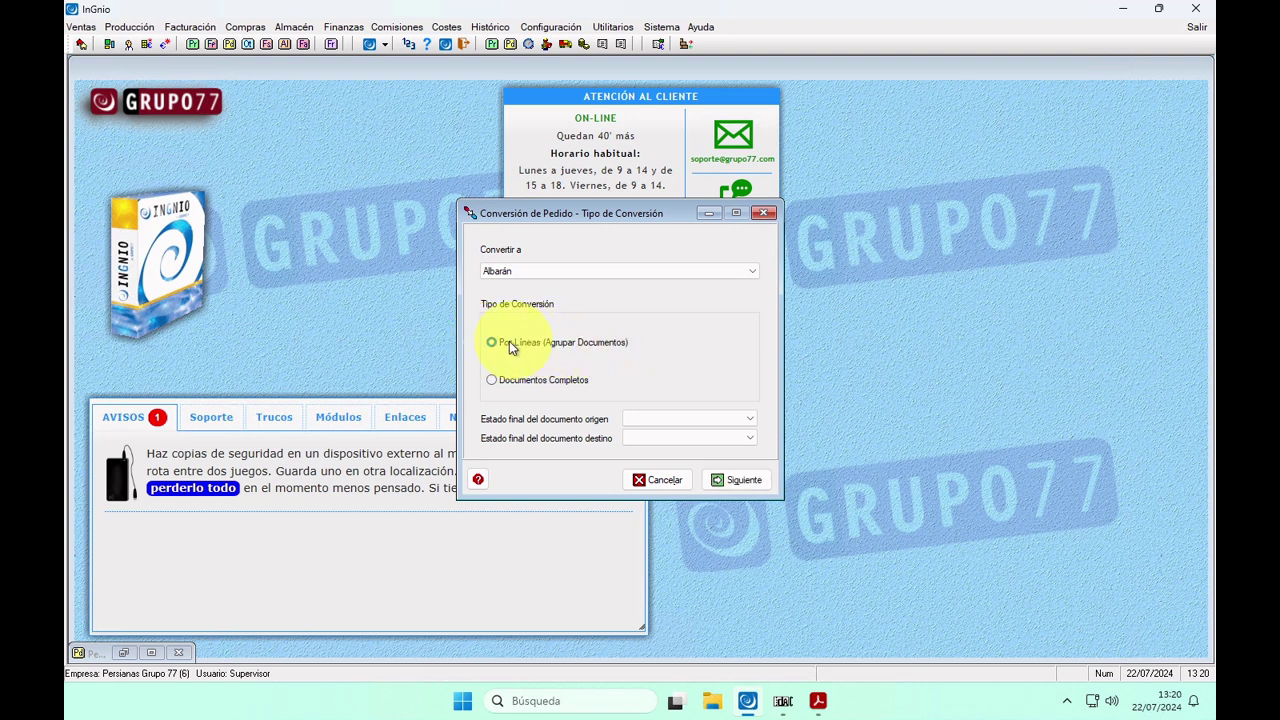
- Convert the order to a Factura as Documentos Completos, accepting the proposed selection criteria and processing the conversion
left_click(494, 272)
left_click(500, 280)
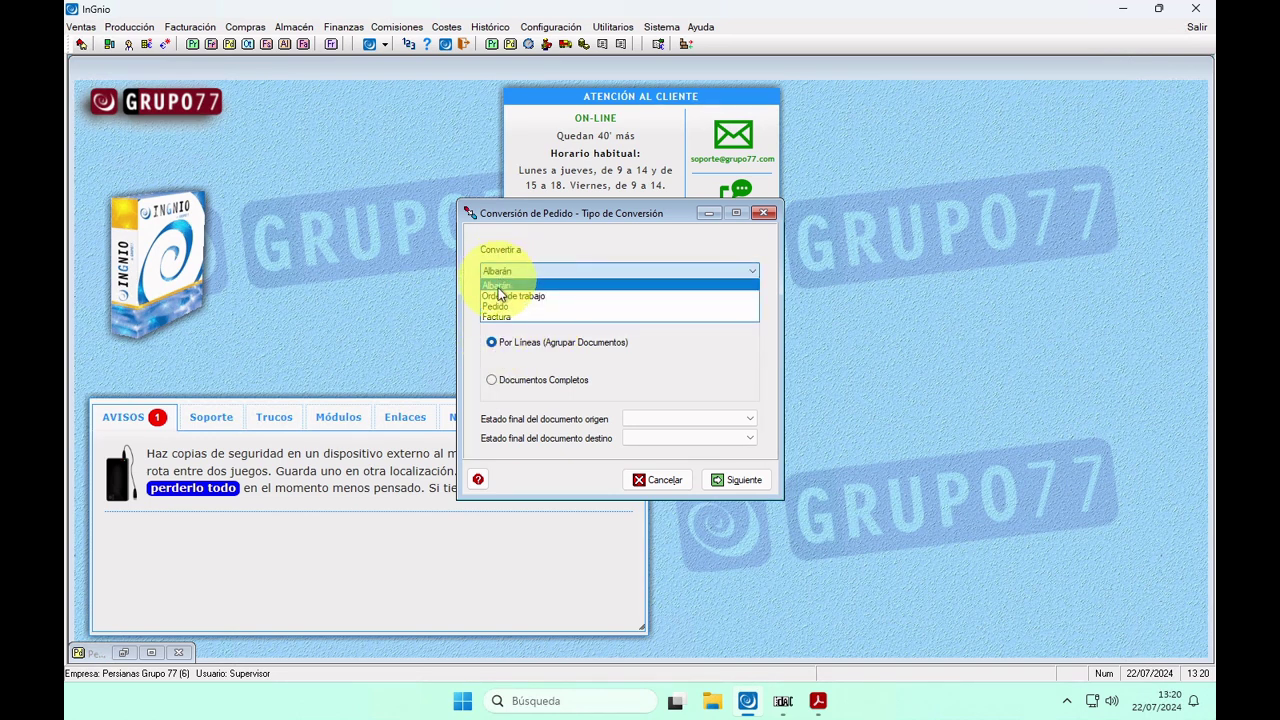
left_click(499, 316)
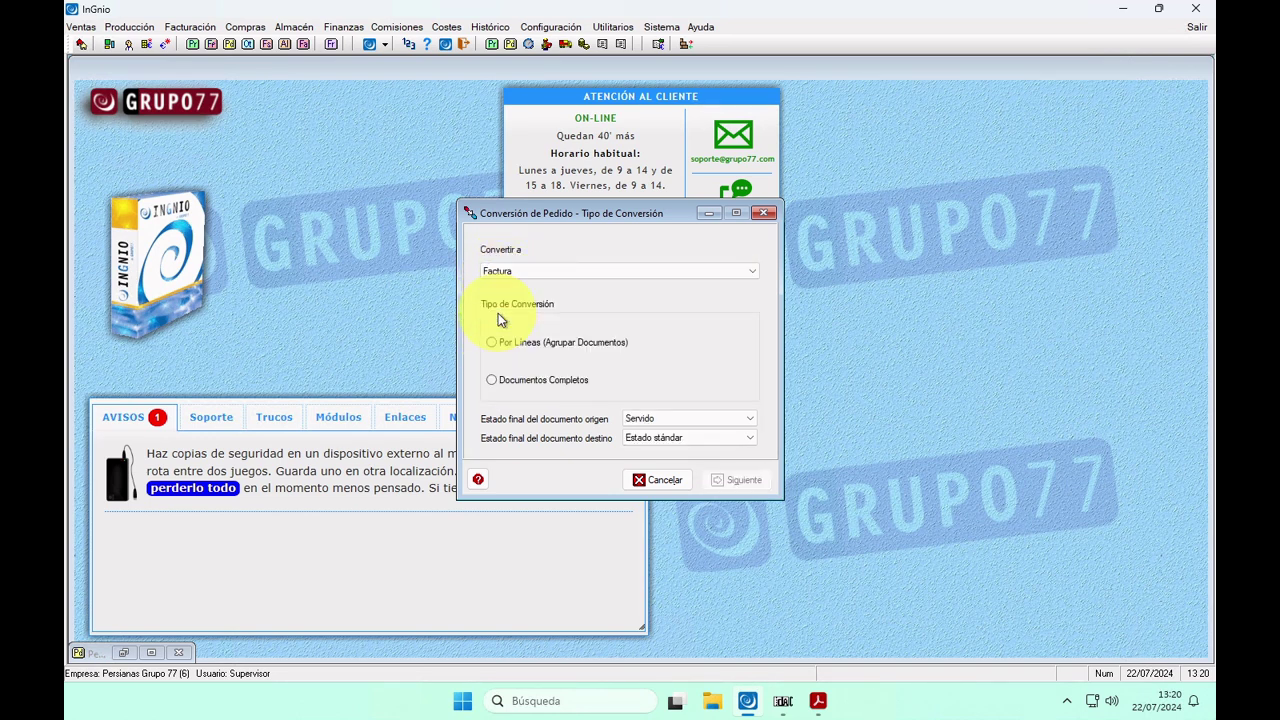
left_click(495, 381)
left_click(729, 474)
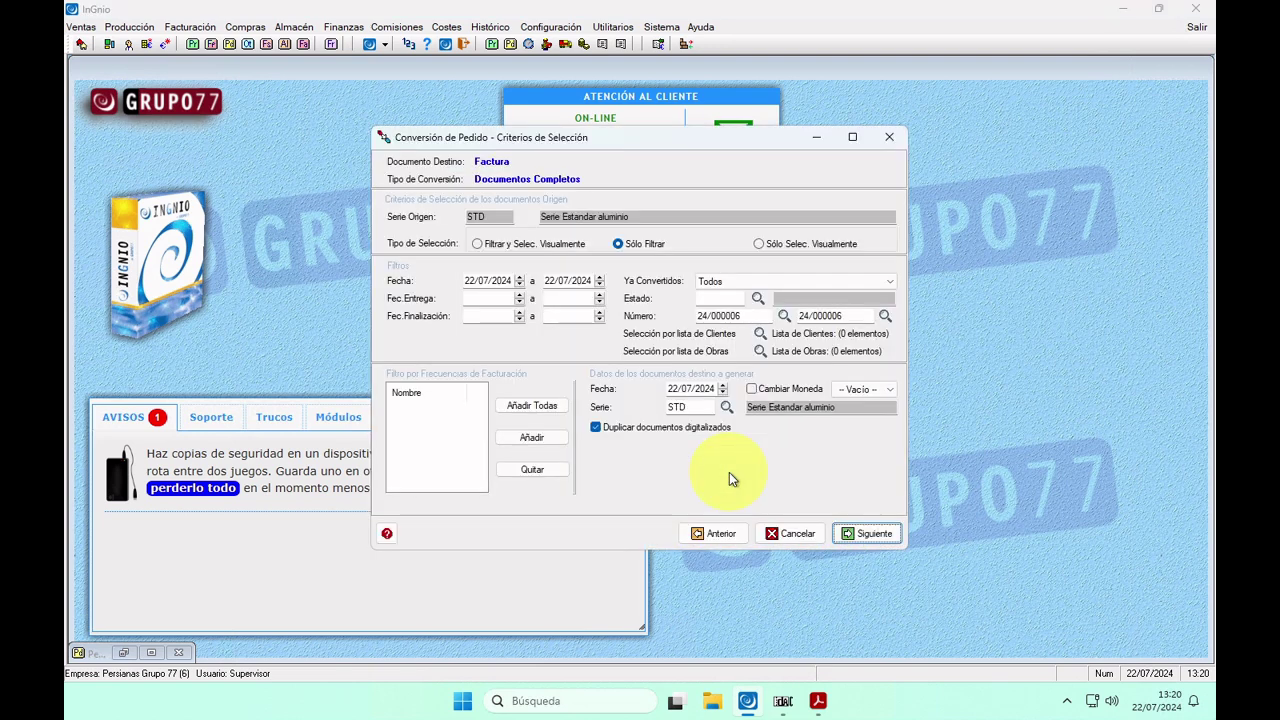
left_click(868, 533)
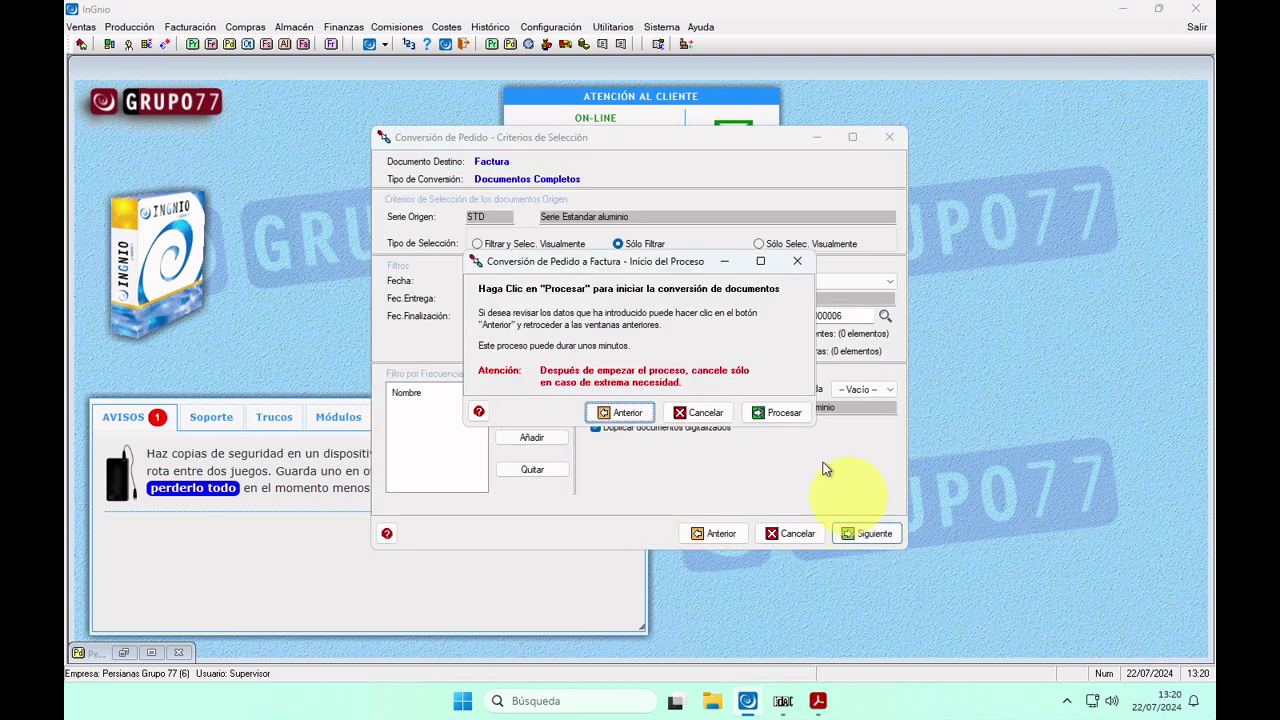
left_click(784, 413)
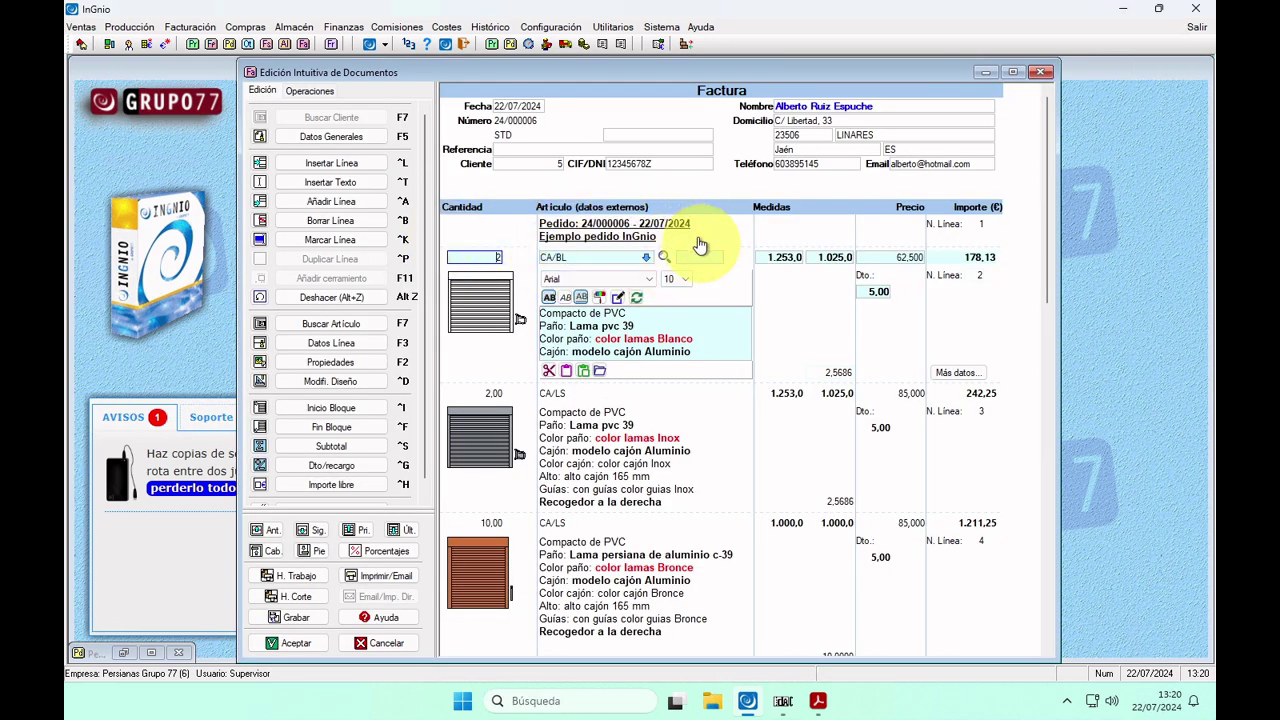
- Set the discount of the invoice's CA/BL line to 10
left_click(688, 340)
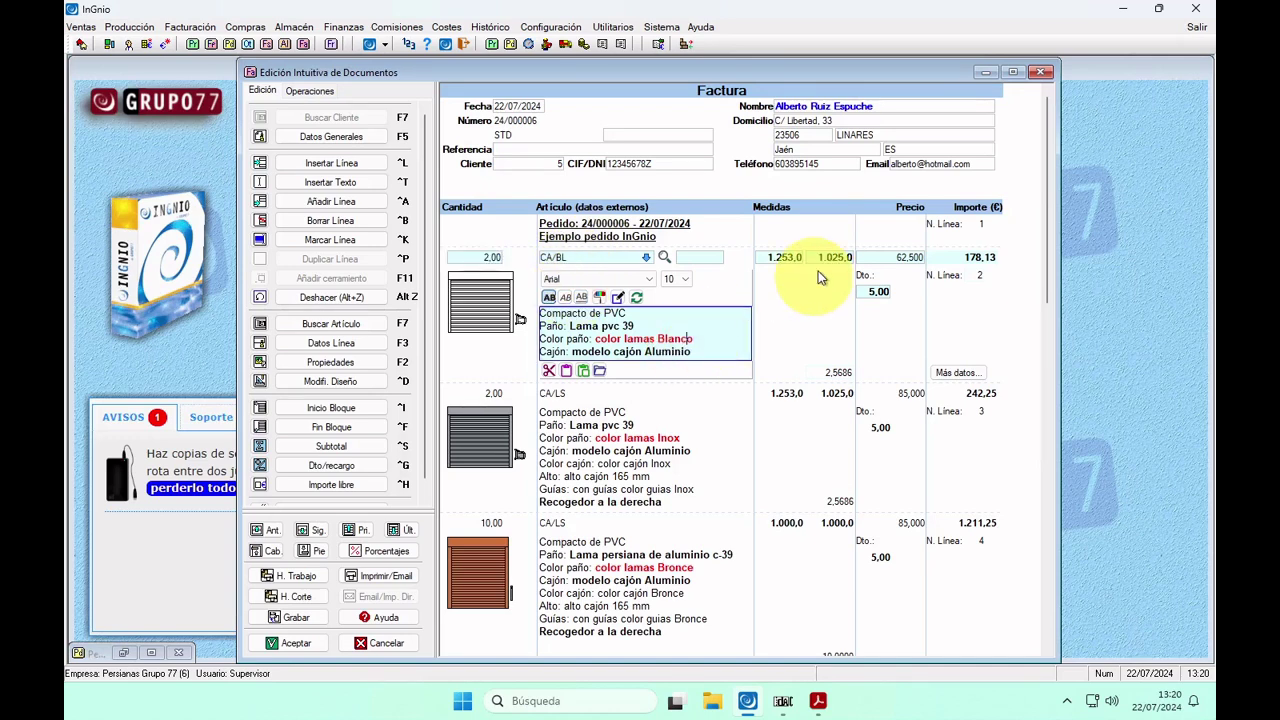
left_click(873, 291)
type("10")
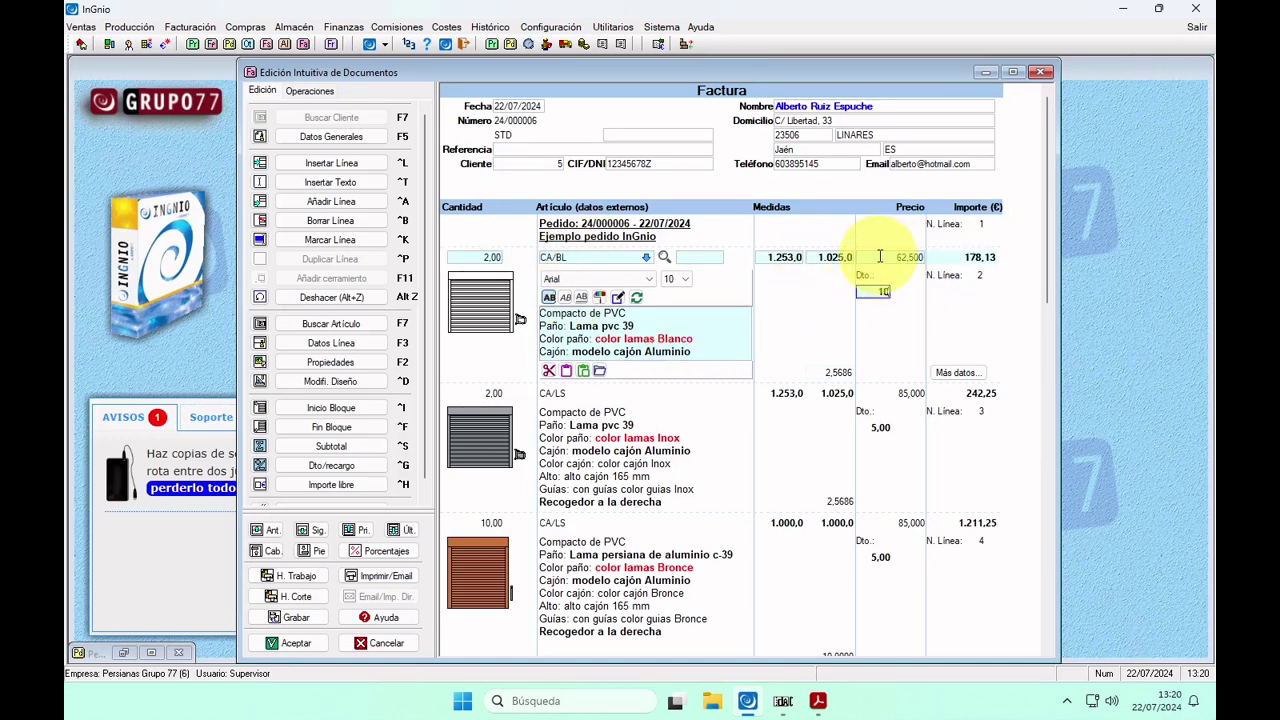
left_click(889, 259)
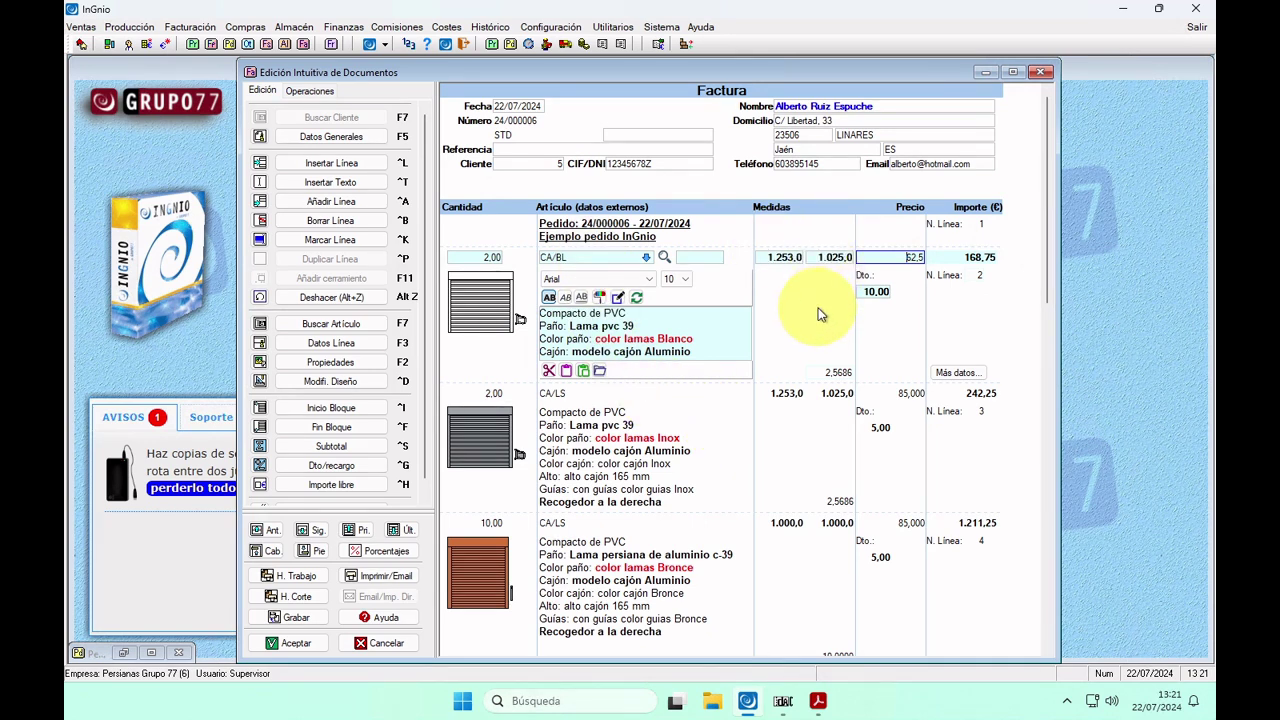
- Minimize the invoice, review the pending invoice receipts in Control de Cobros, request their Excel view, and close the collections window
left_click(985, 73)
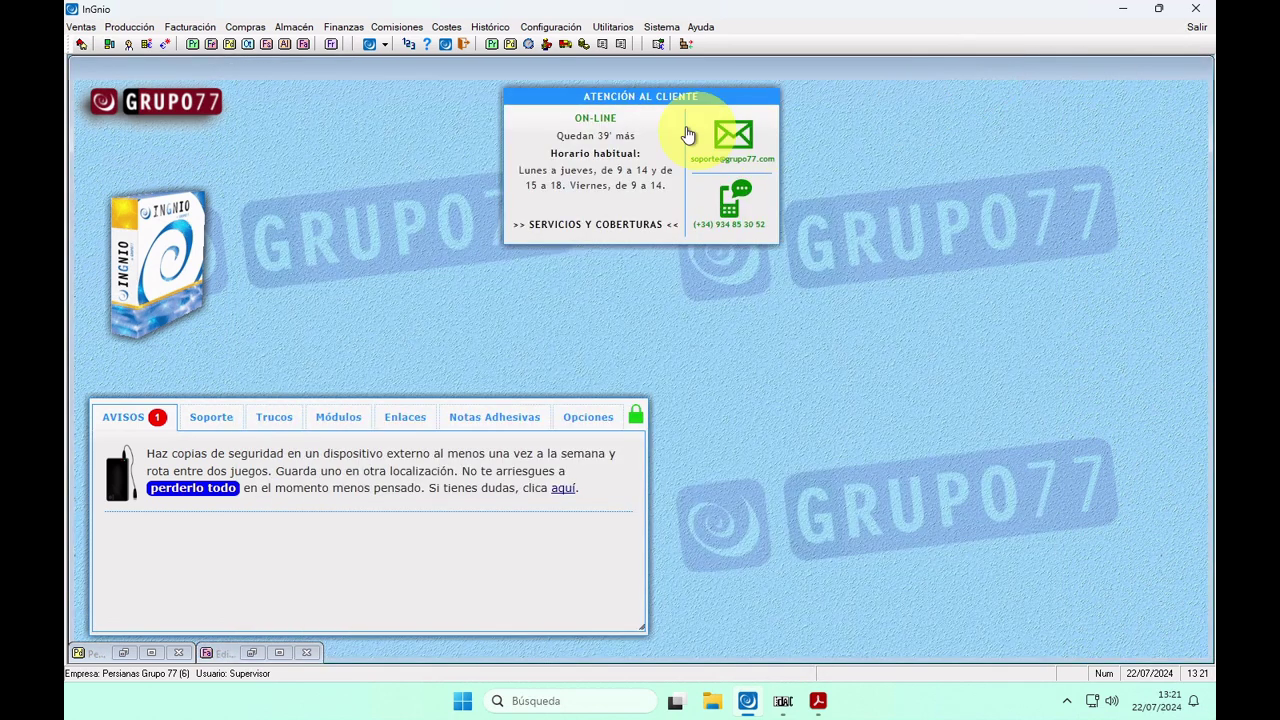
left_click(583, 45)
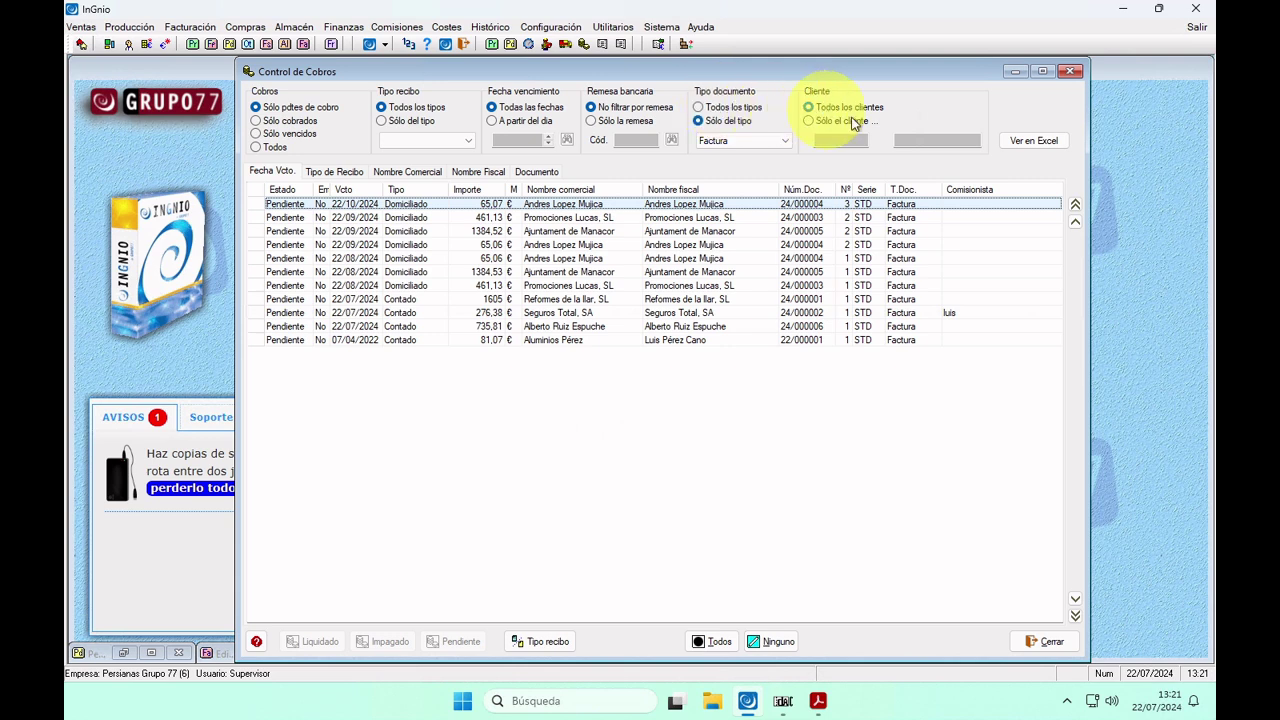
left_click(1030, 142)
left_click(1030, 140)
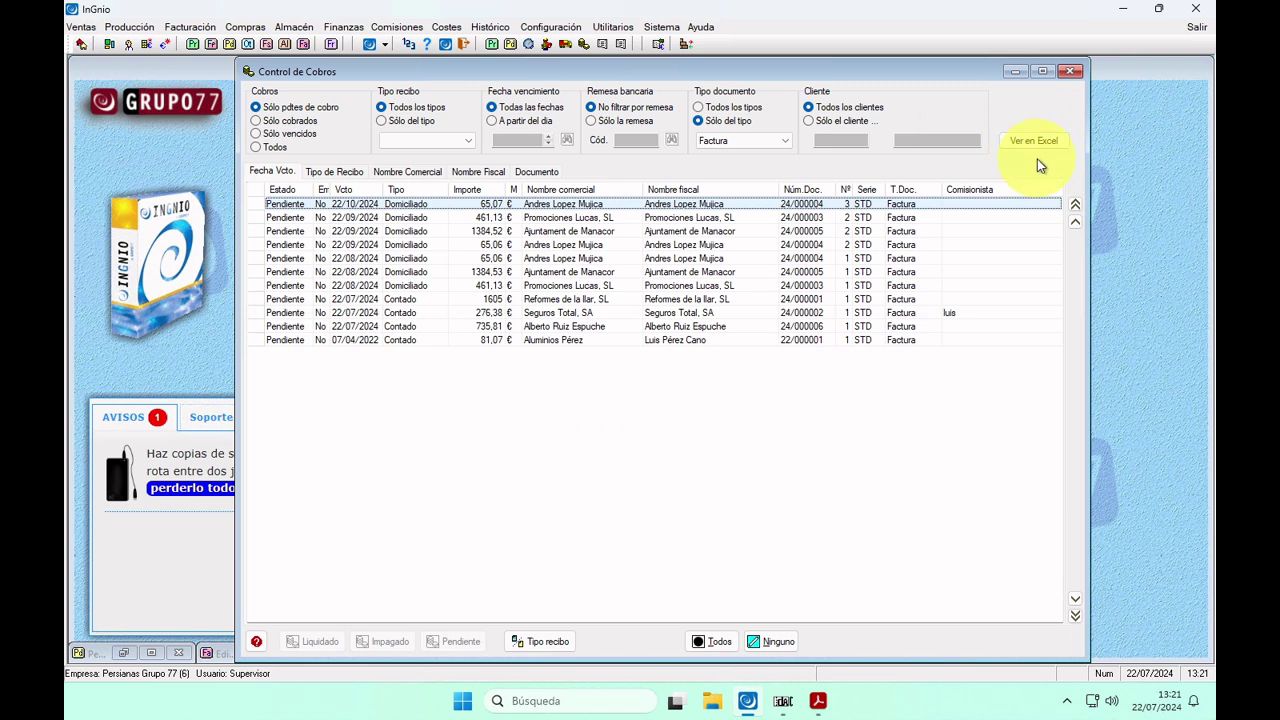
key("Escape")
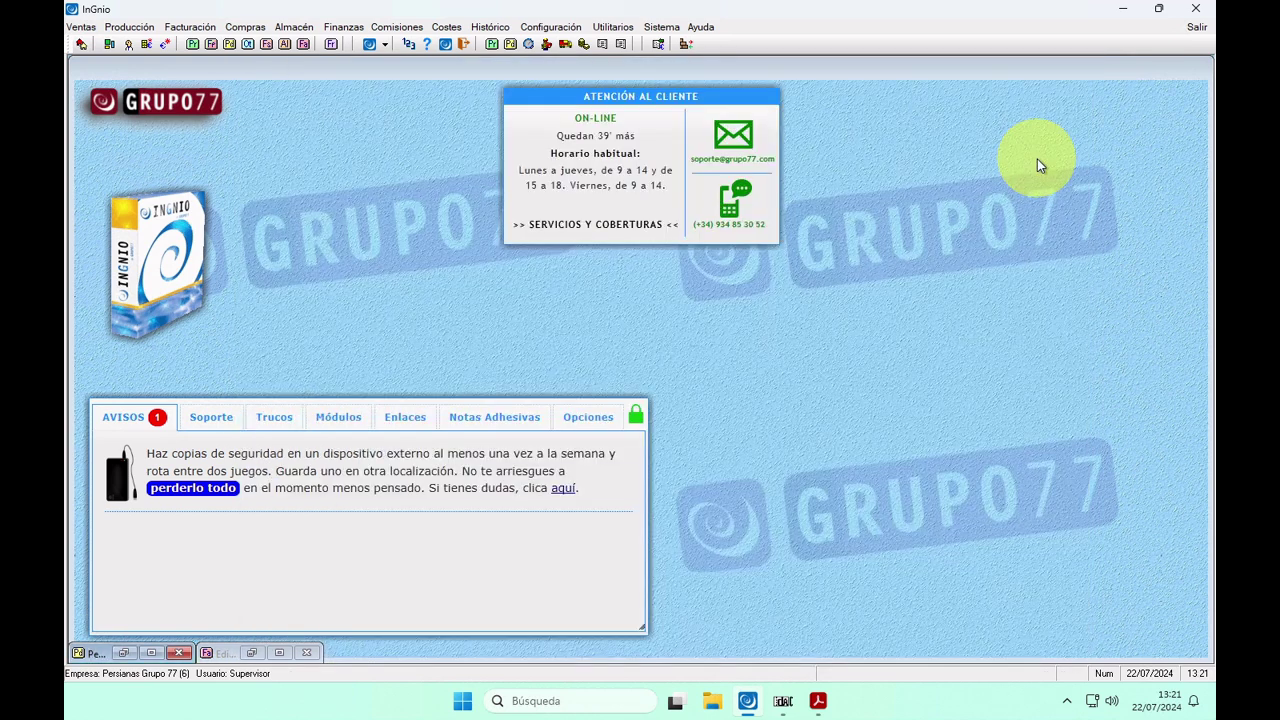
- Open the "Declaración de operaciones por destinatario" report and read through the resulting Carta347 letter
left_click(603, 44)
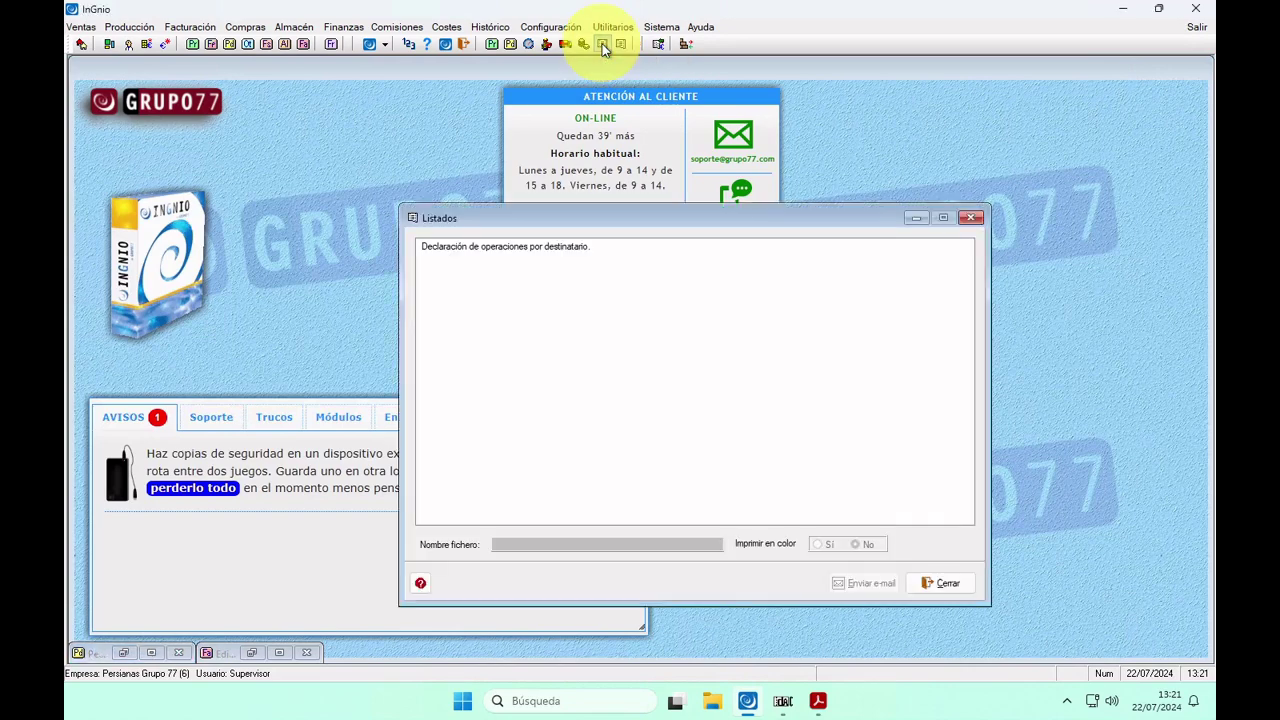
left_click(503, 250)
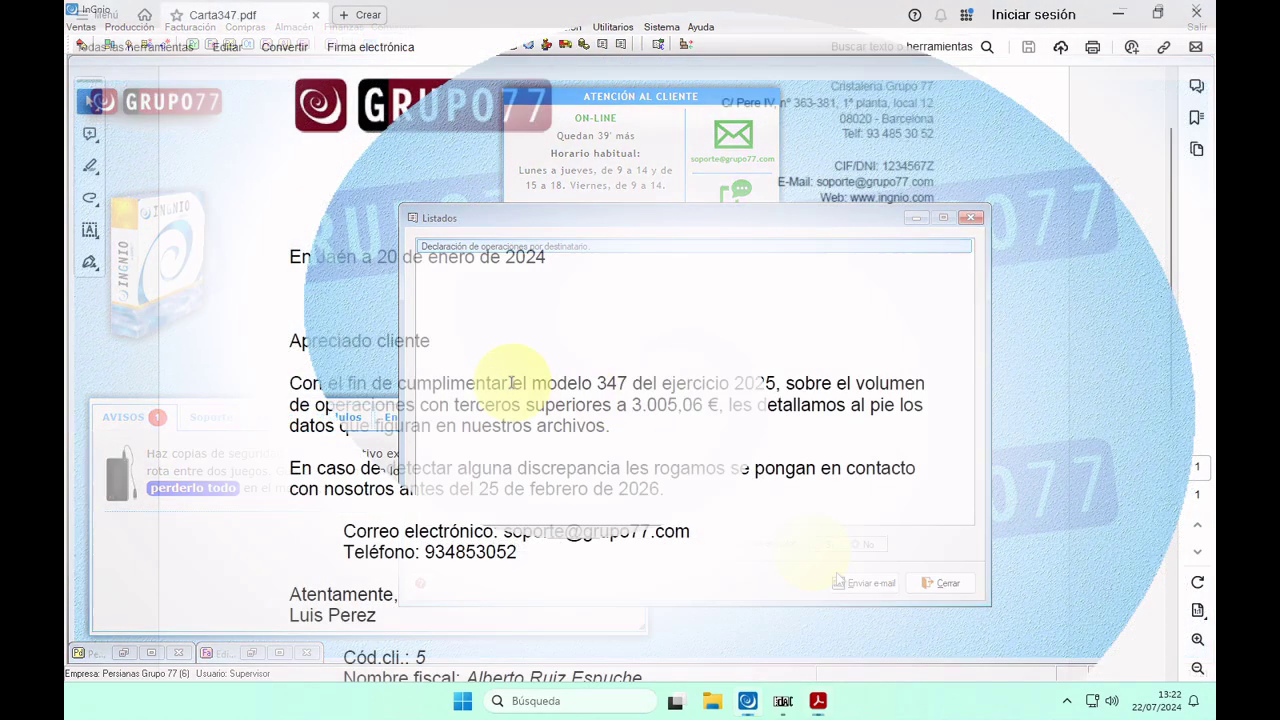
left_click(511, 383)
left_click_drag(511, 383, 673, 383)
scroll(749, 374, "down", 8)
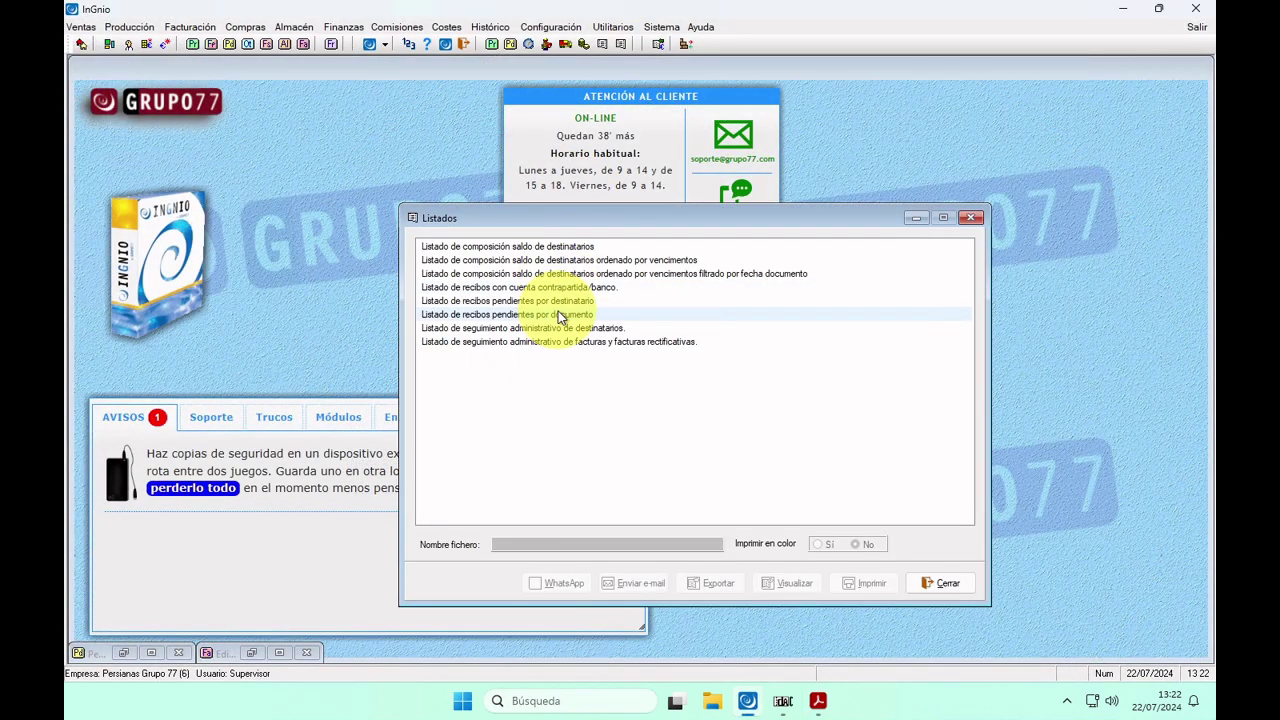
- Browse the receipt and administrative follow-up reports, then select "Listado de recibos pendientes por destinatario"
left_click(558, 313)
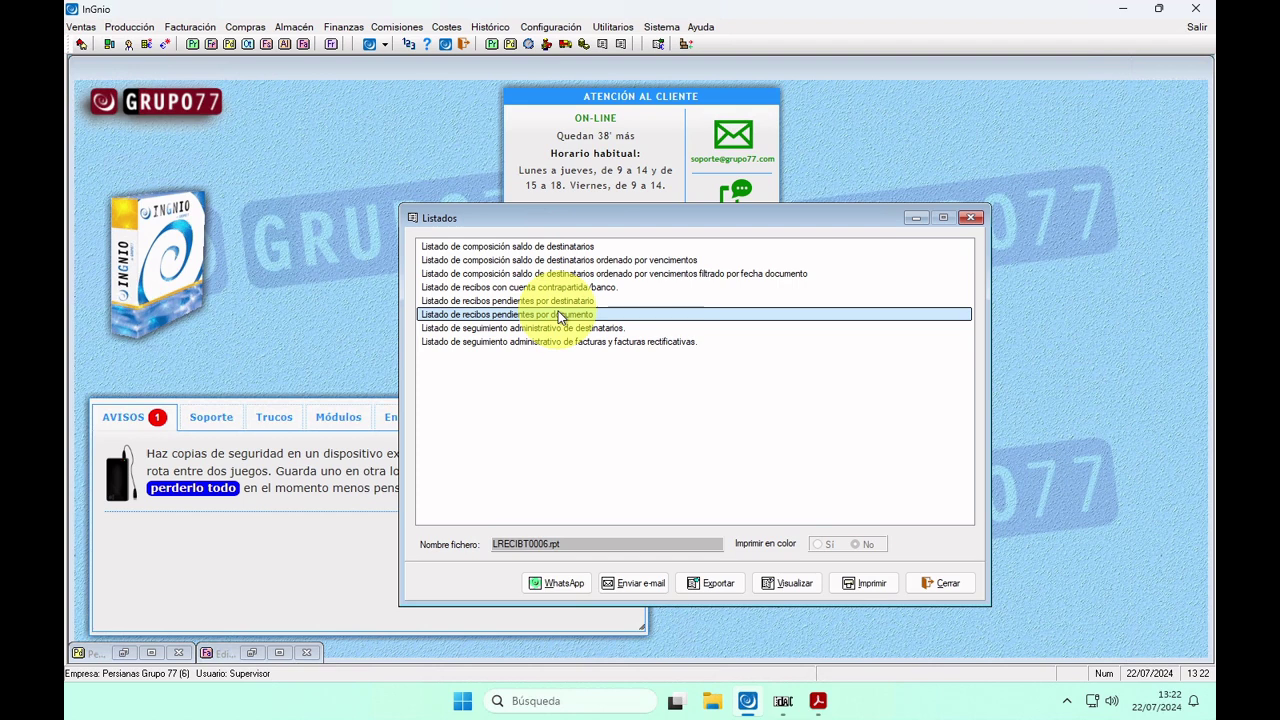
left_click(580, 328)
left_click(560, 342)
left_click(565, 301)
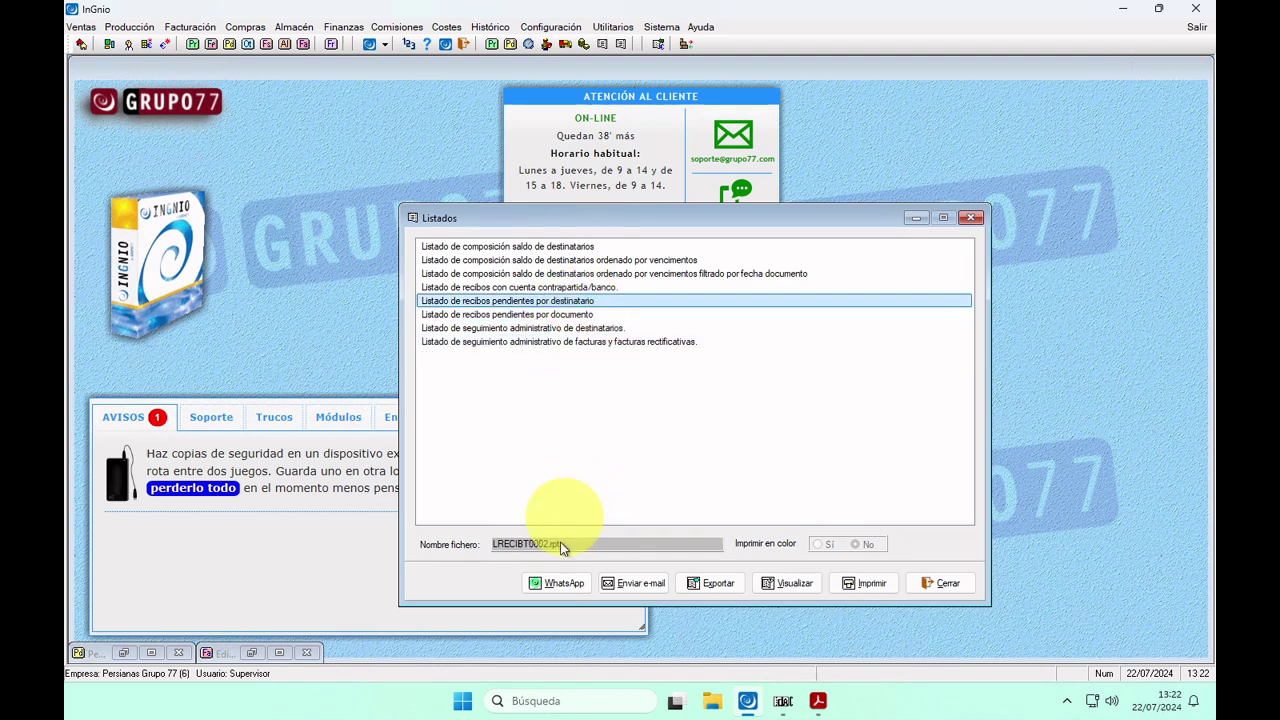